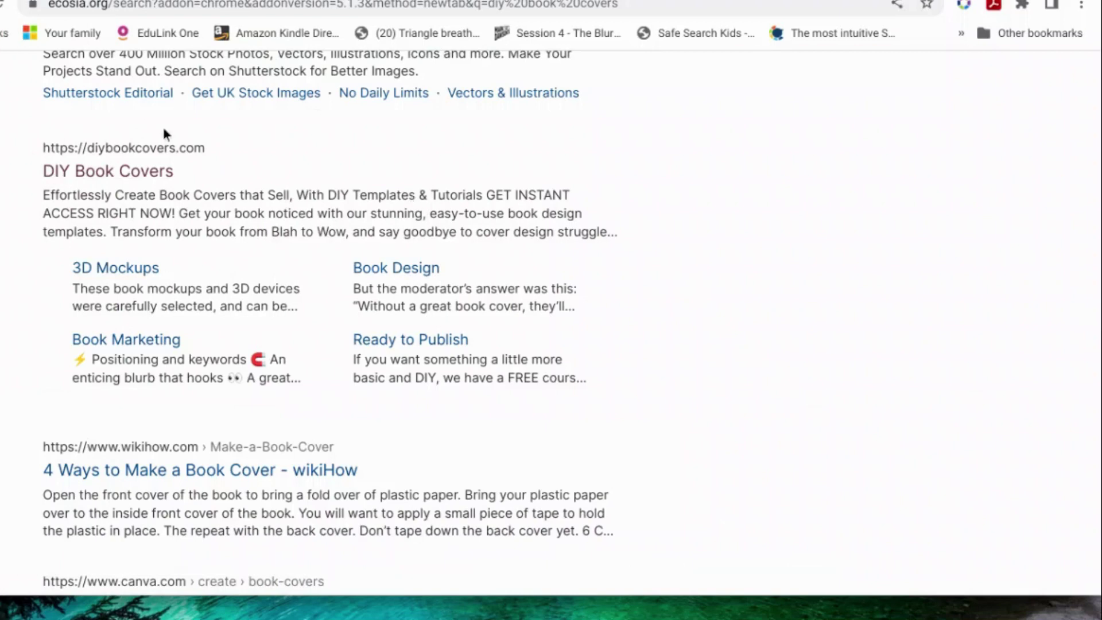
Step: Compare the Single and Composite 3D mockup templates, keep a Single book template, and continue
click(147, 268)
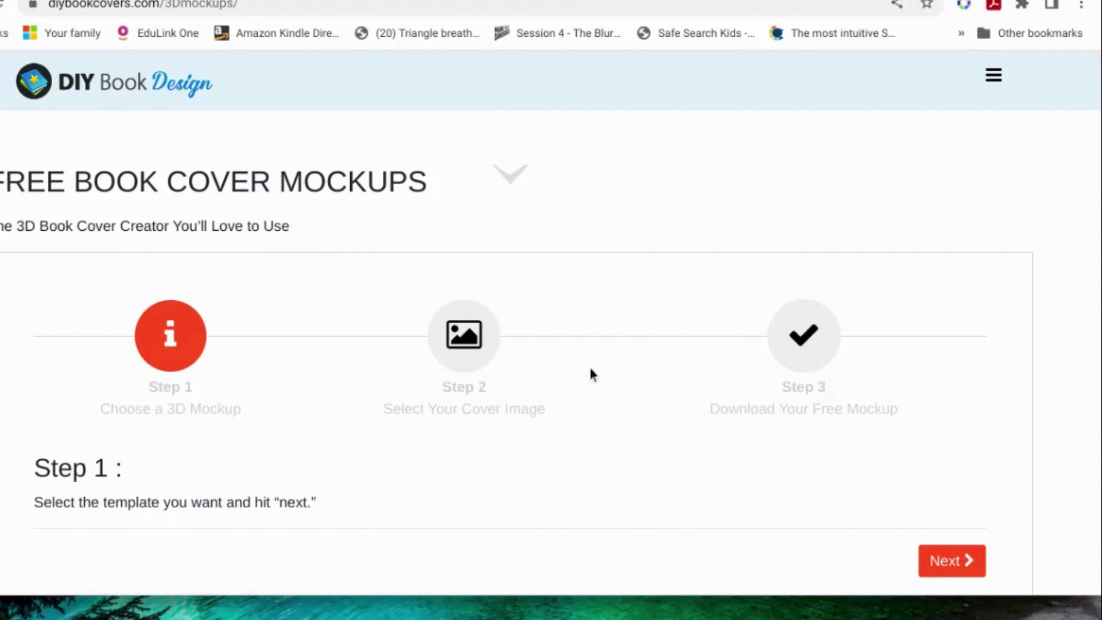
scroll(582, 416, down, 7)
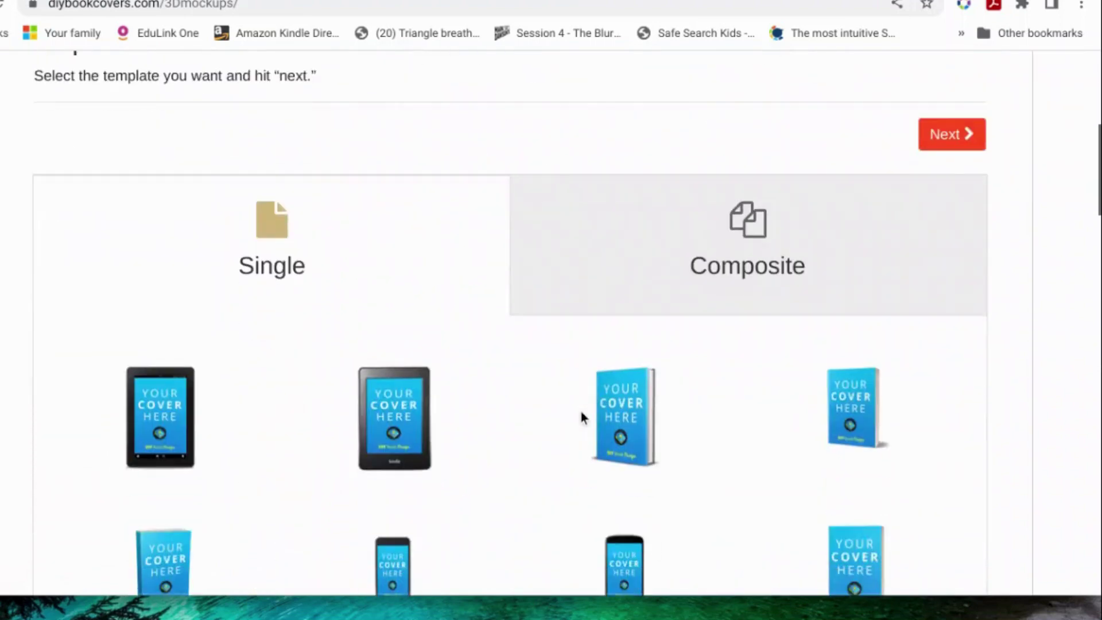
scroll(581, 412, down, 3)
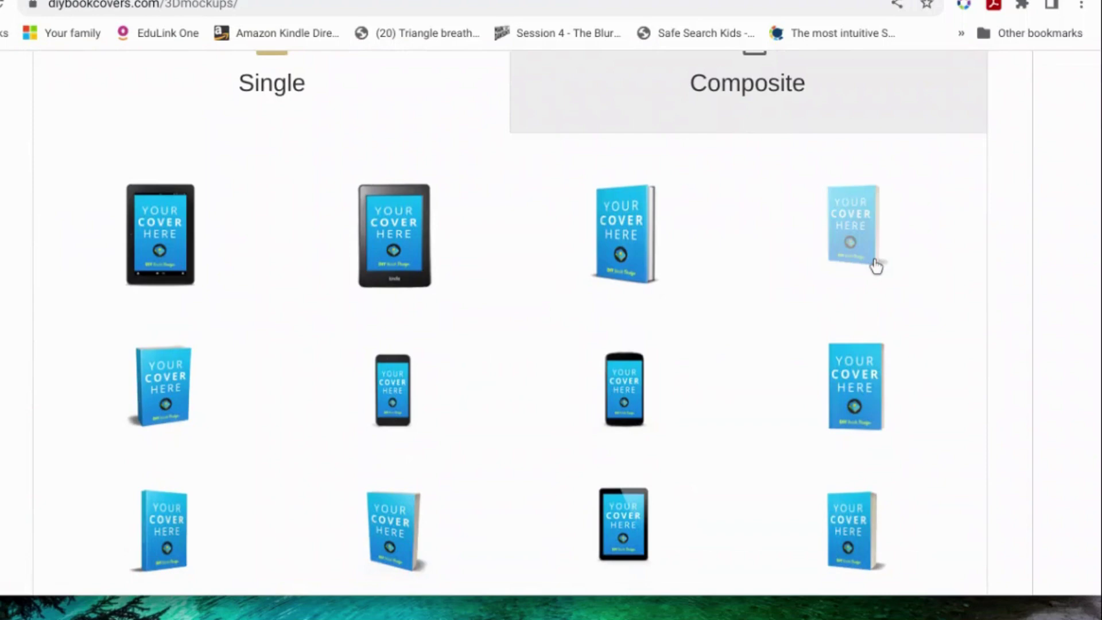
scroll(842, 234, up, 3)
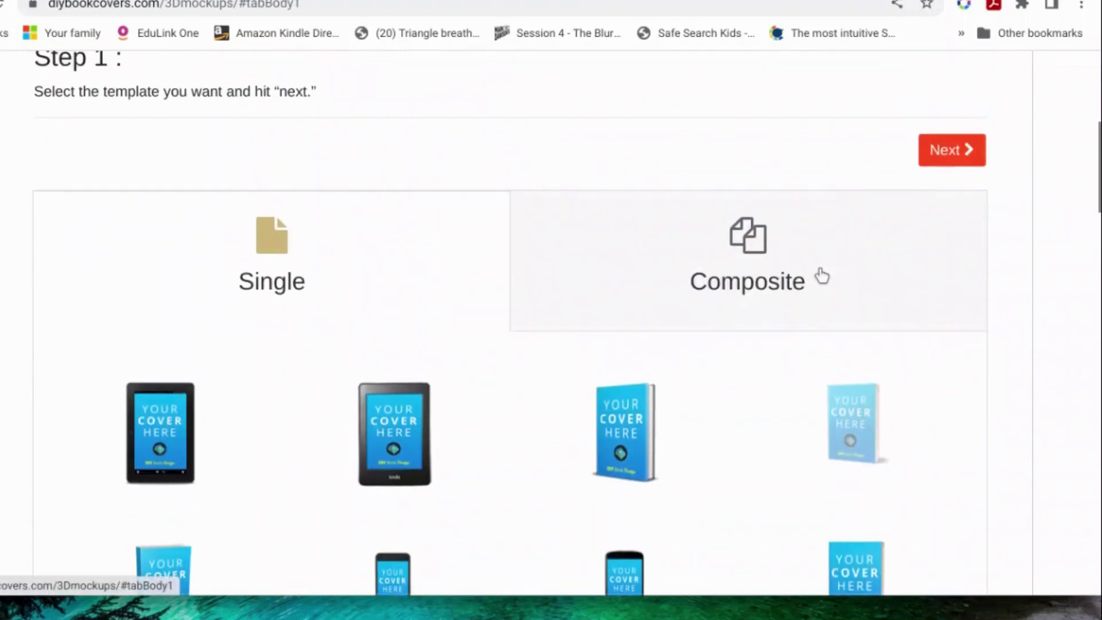
click(823, 276)
click(821, 278)
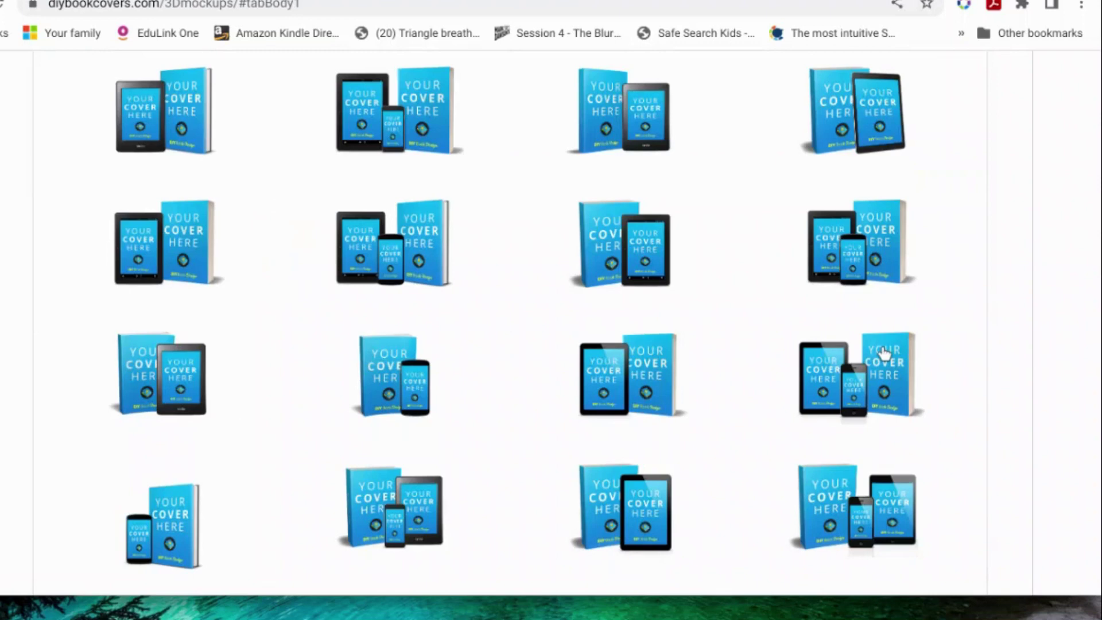
scroll(879, 352, up, 3)
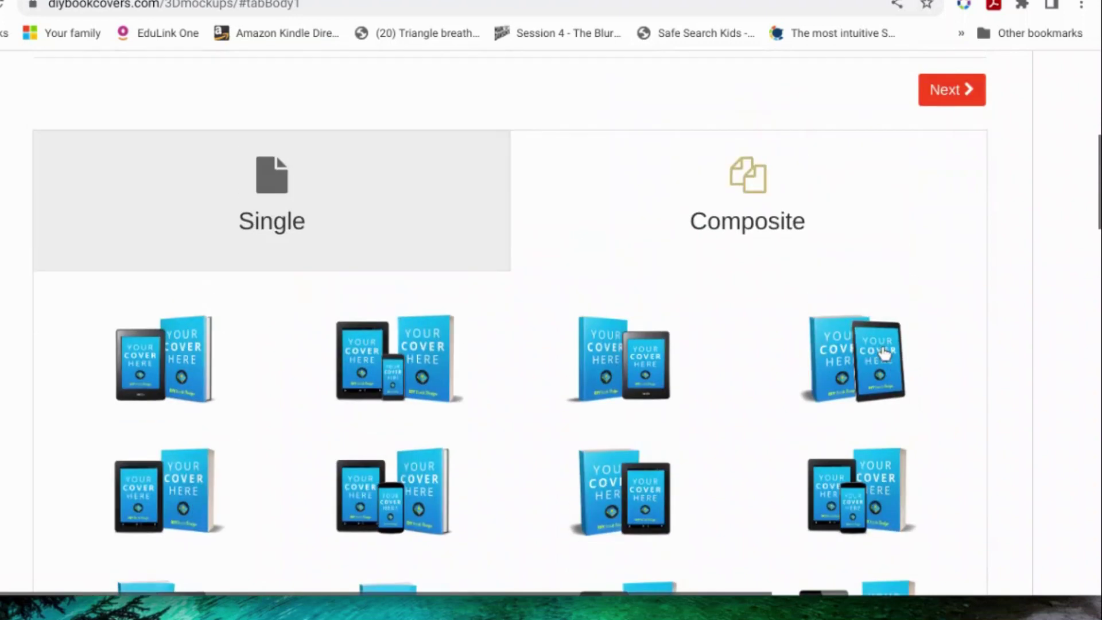
click(330, 165)
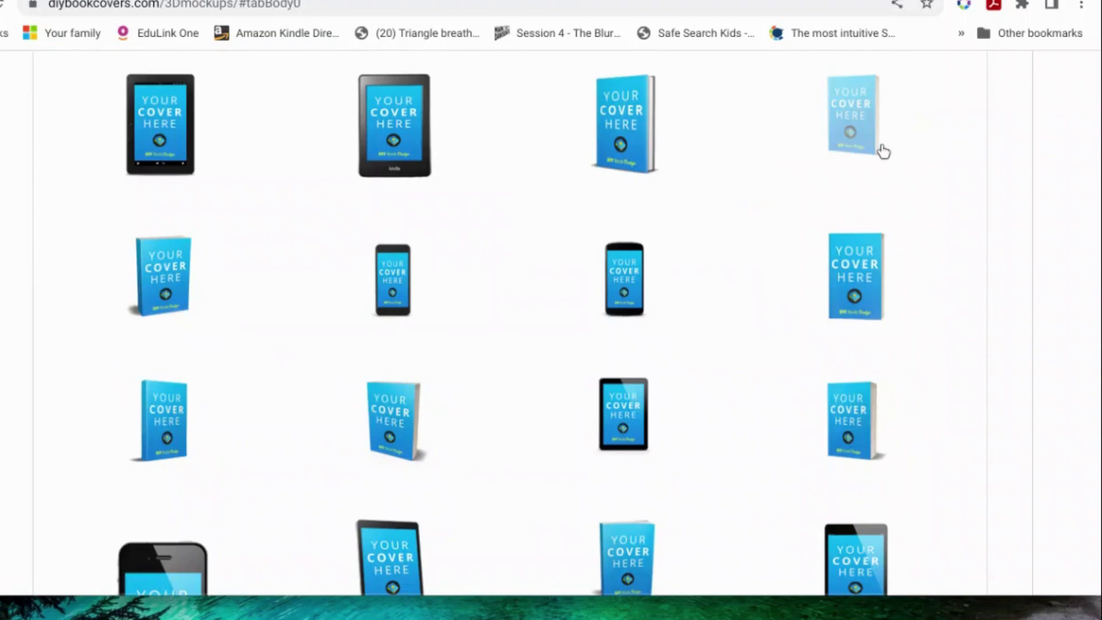
scroll(882, 152, up, 5)
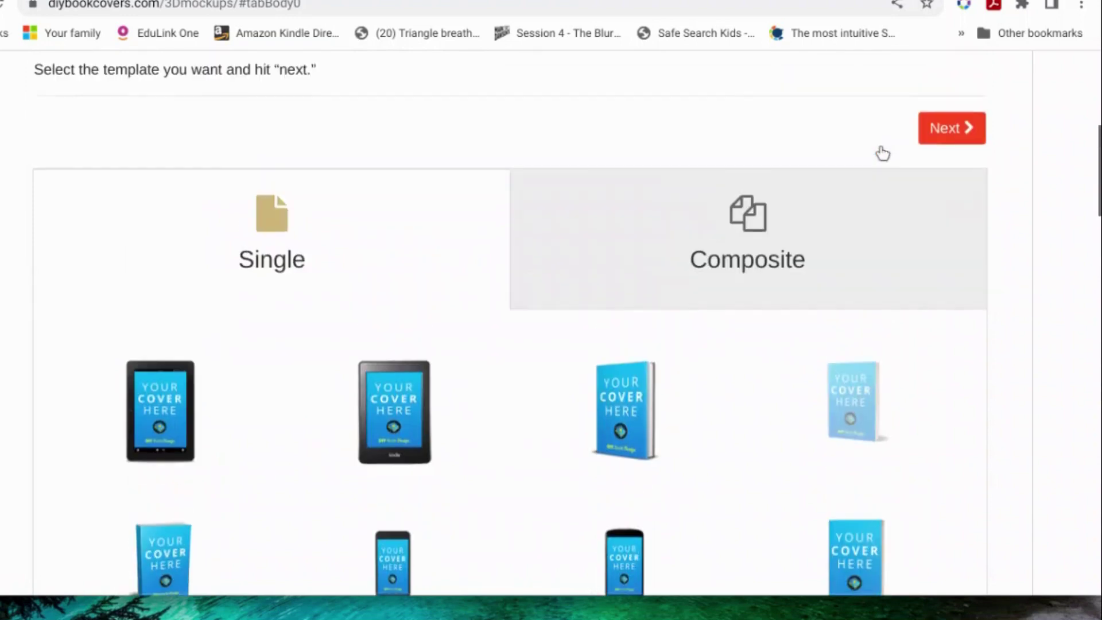
click(969, 133)
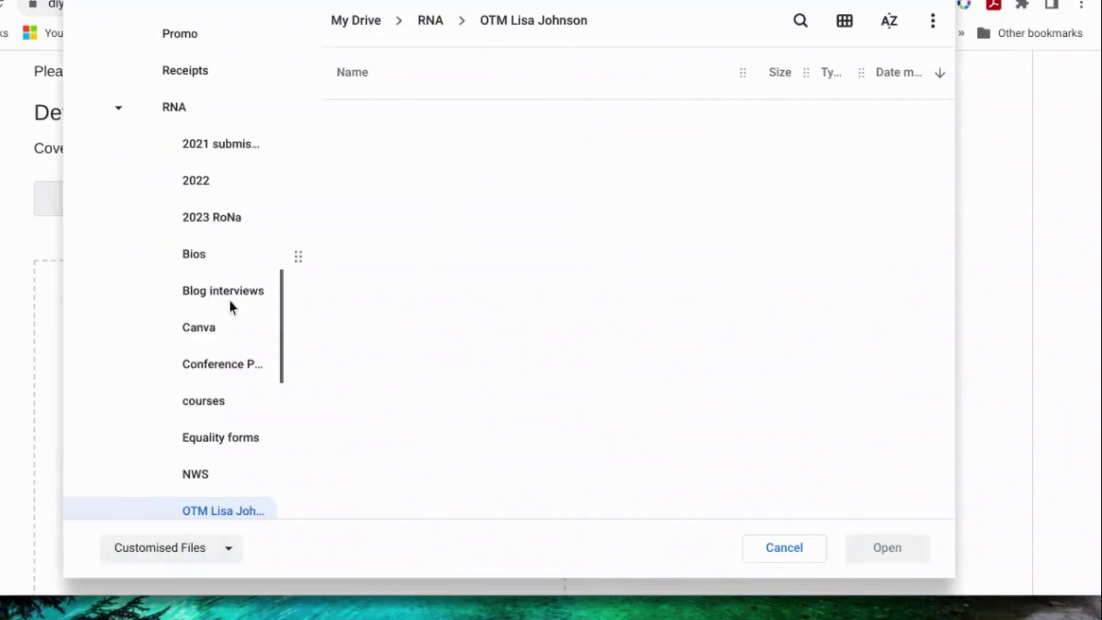
Step: In the Drive picker, go to My Drive > Etsy > Book covers > Bridesmaids Guide to HEA
scroll(229, 304, down, 5)
click(212, 357)
scroll(211, 357, up, 5)
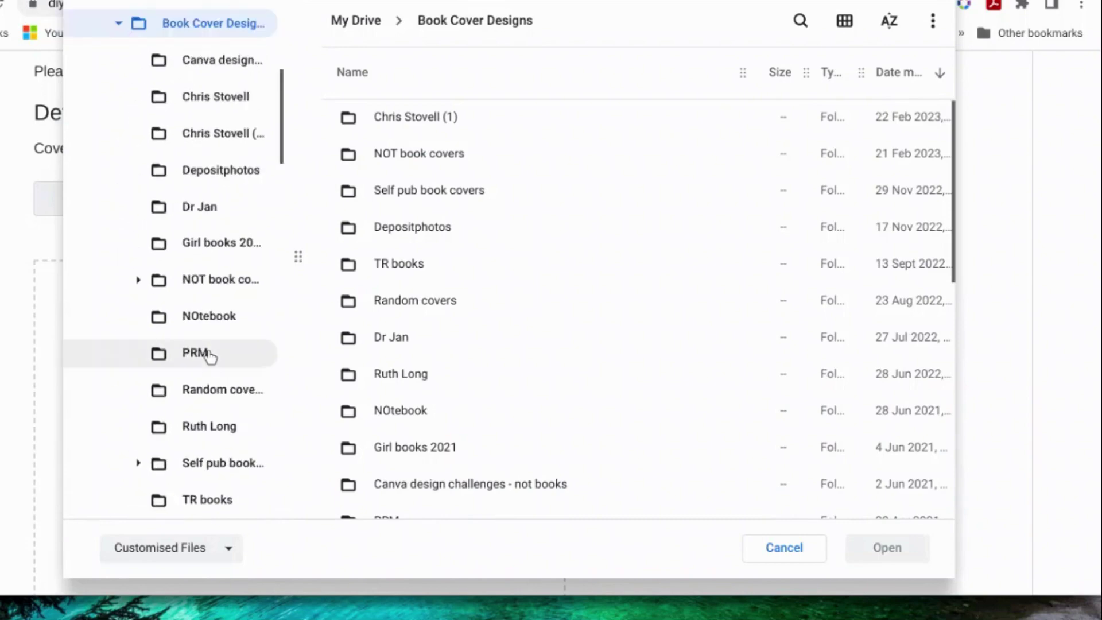
scroll(210, 357, down, 5)
scroll(210, 358, down, 5)
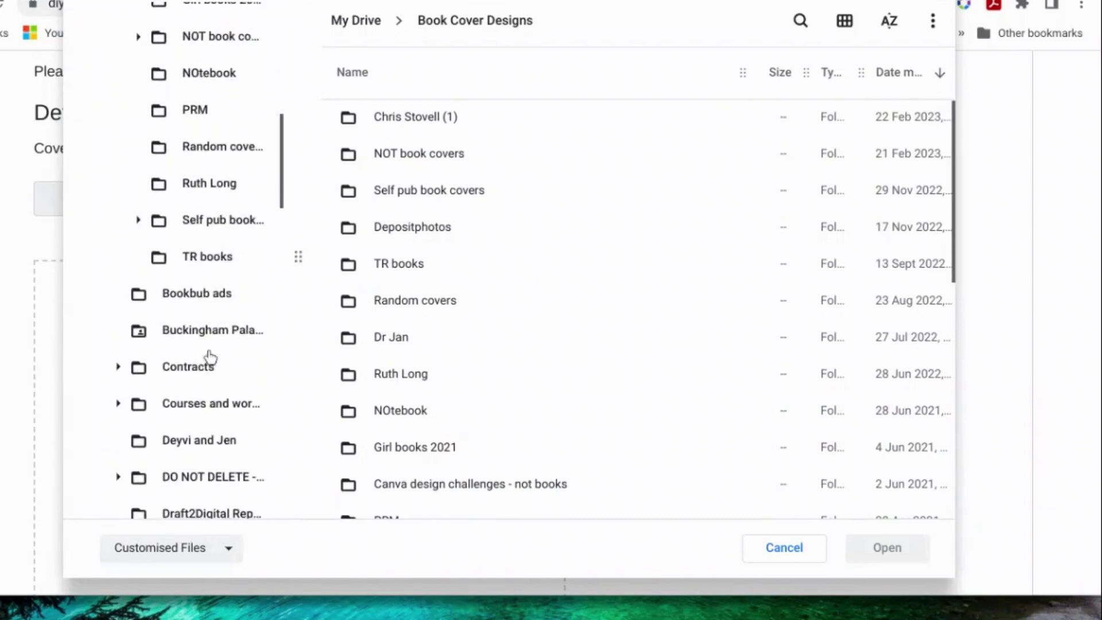
click(208, 358)
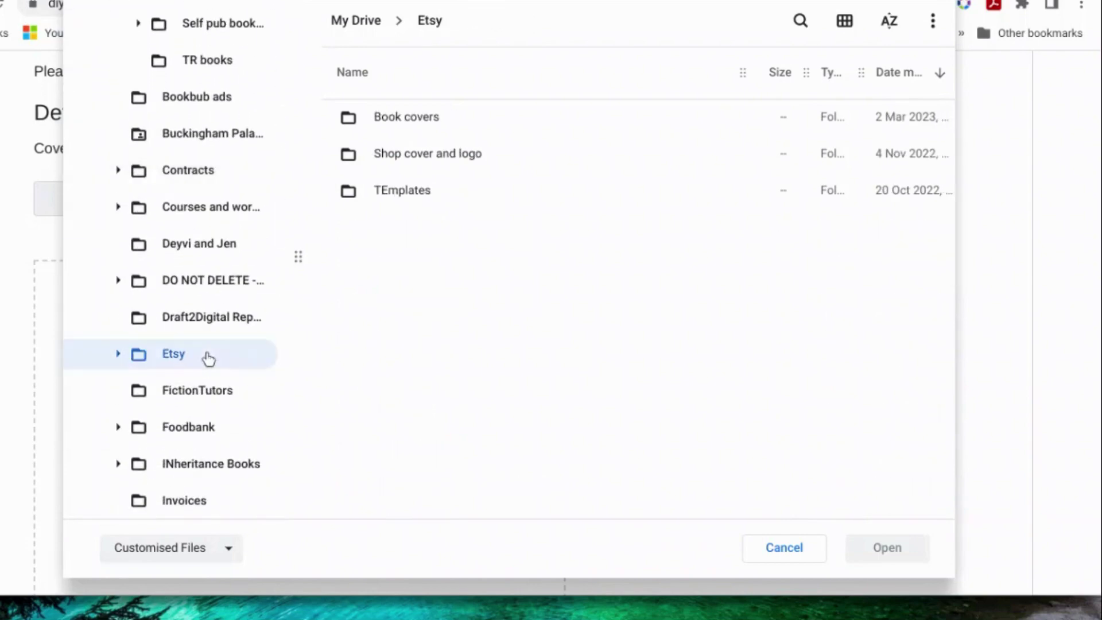
click(421, 116)
double_click(421, 116)
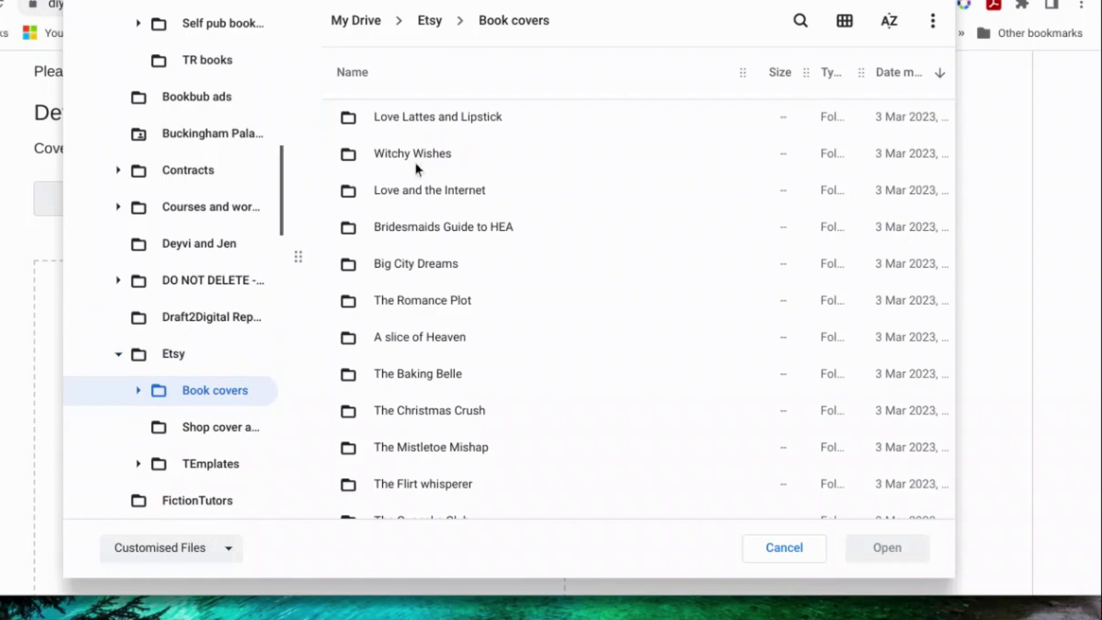
double_click(432, 227)
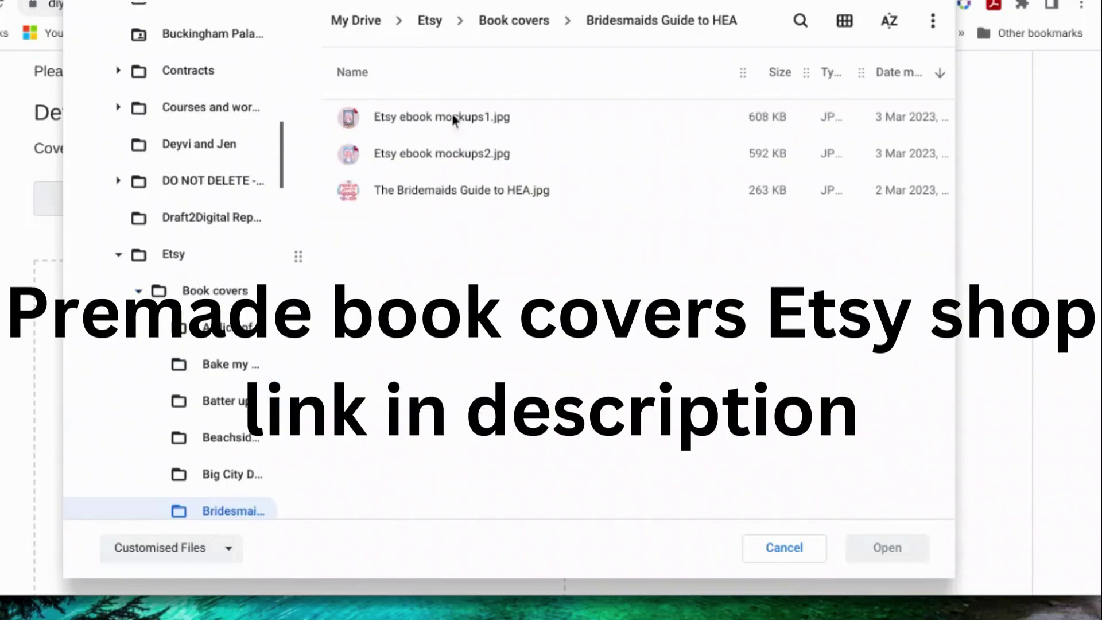
Step: Upload The Bridemaids Guide to HEA.jpg as the cover image and check its preview
double_click(453, 190)
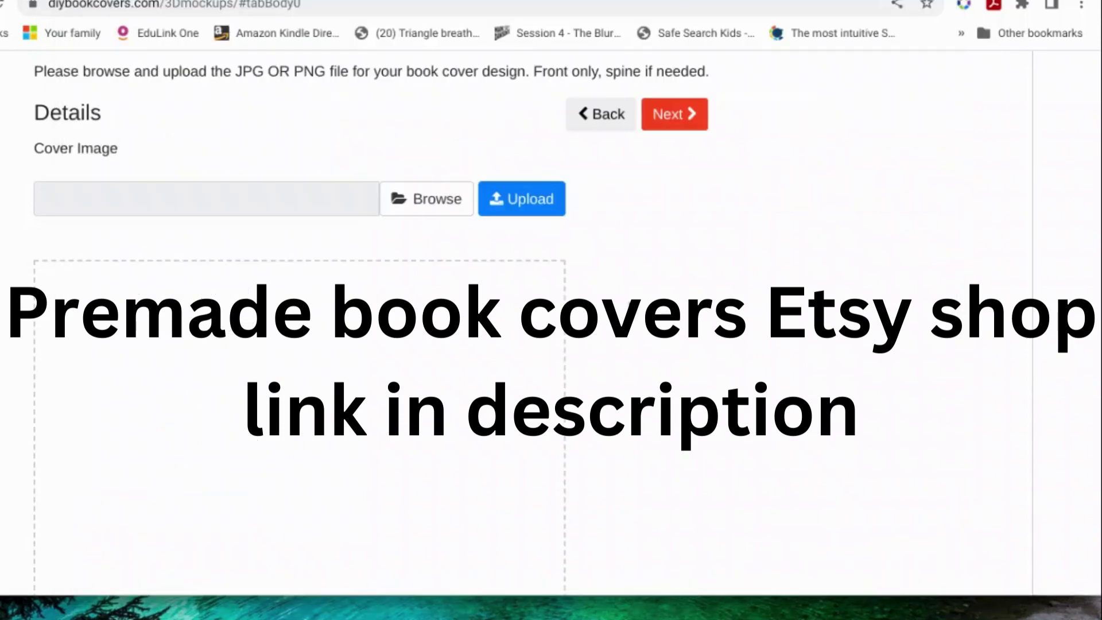
click(512, 206)
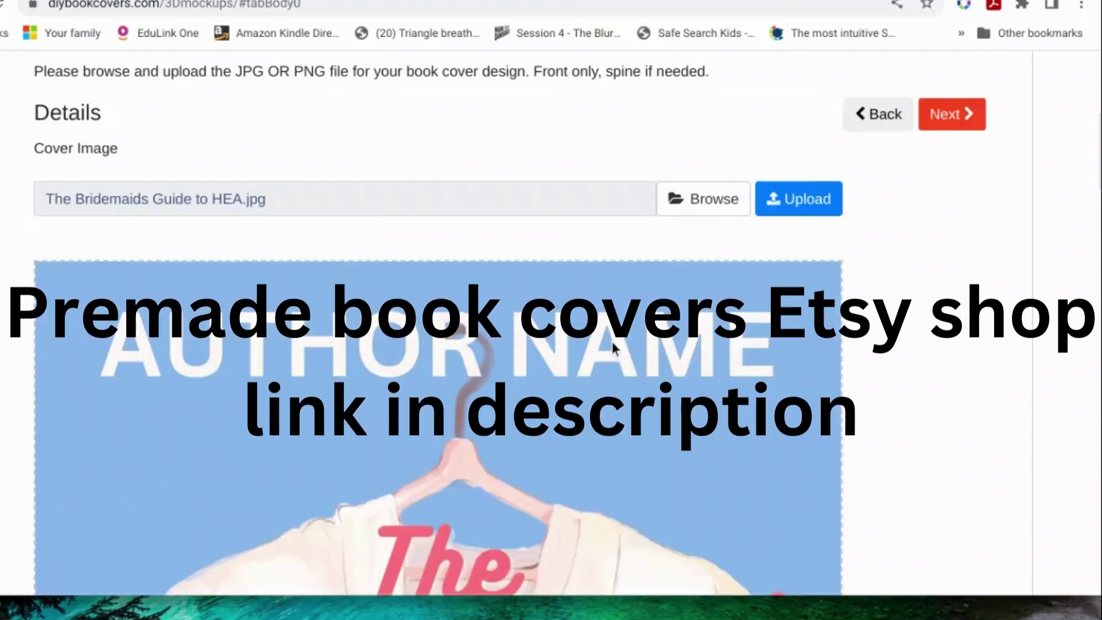
scroll(612, 343, down, 15)
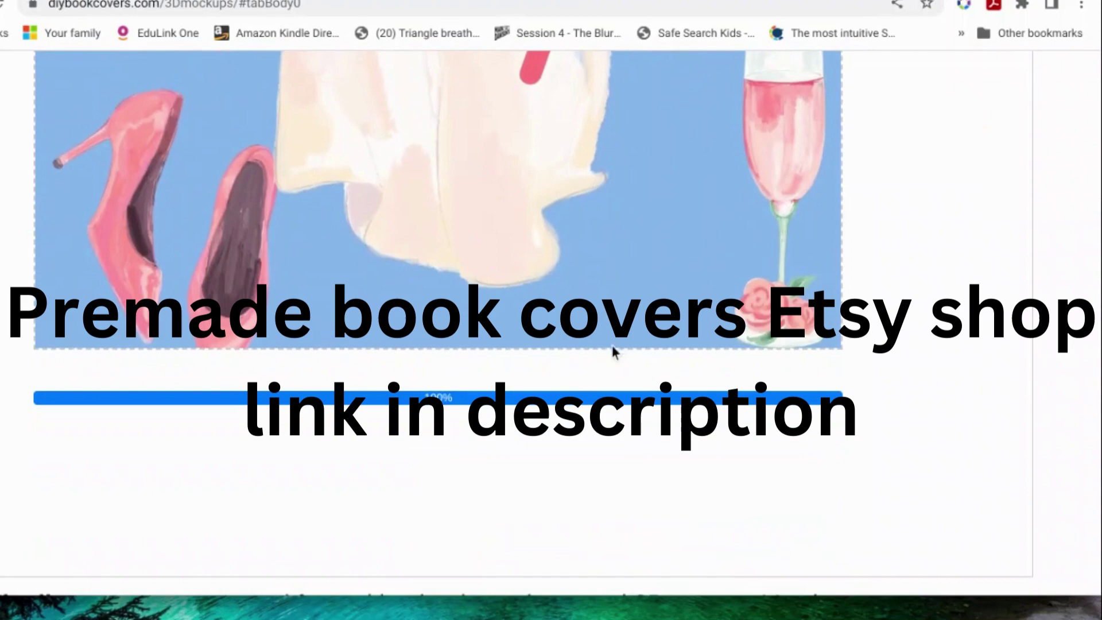
scroll(613, 352, up, 15)
scroll(618, 344, down, 1)
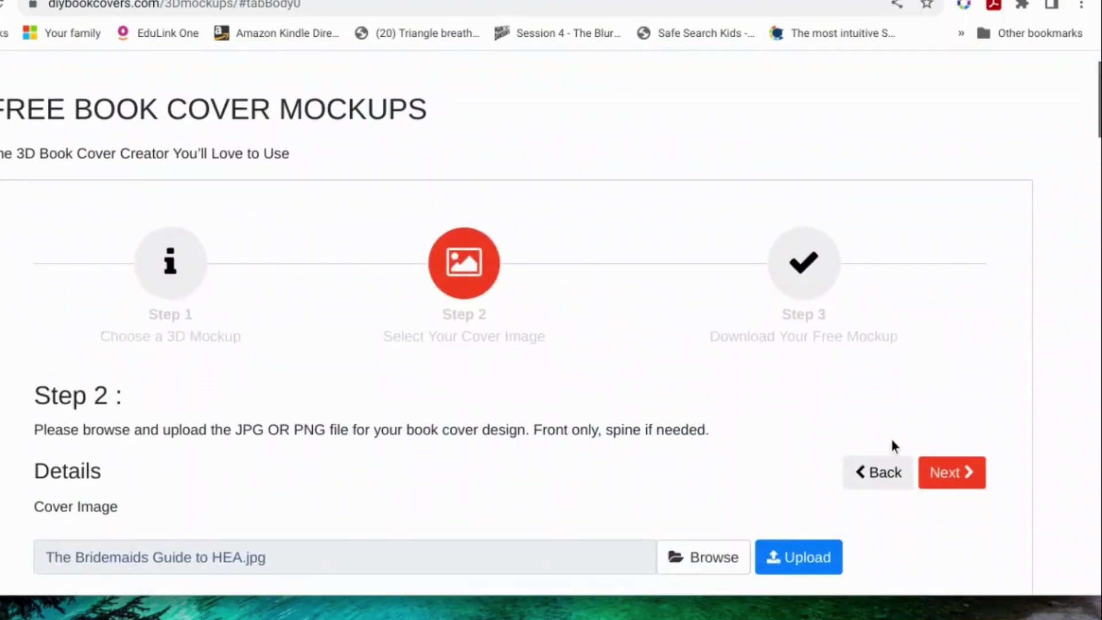
Step: Download the mockup as PNG, saving to Etsy > Book covers > Bridesmaids Guide to HEA
click(956, 482)
scroll(703, 468, down, 15)
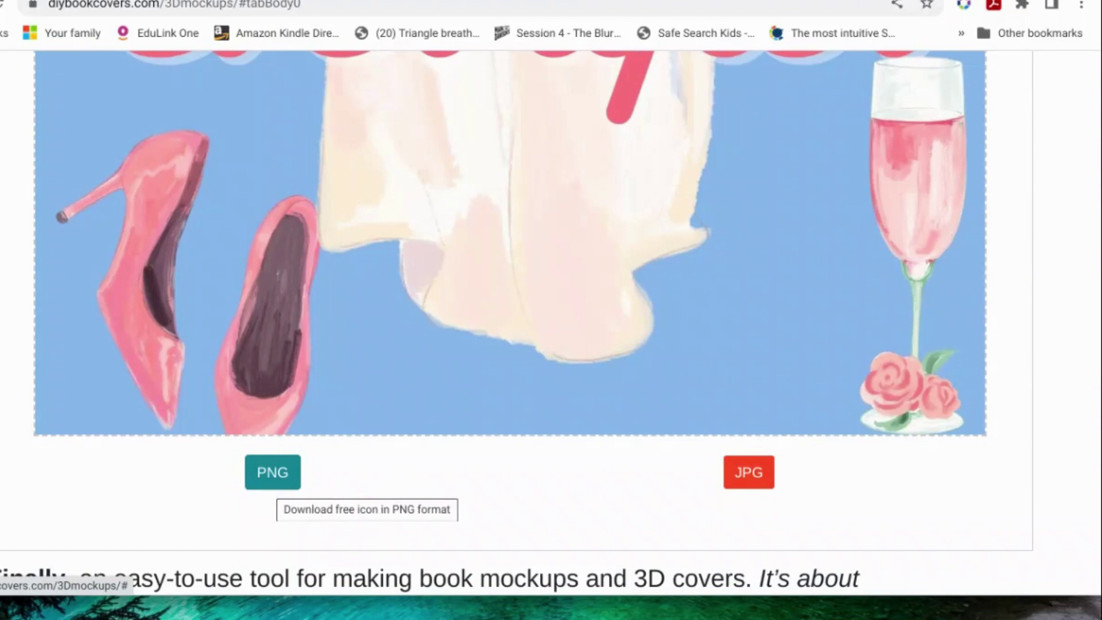
click(271, 488)
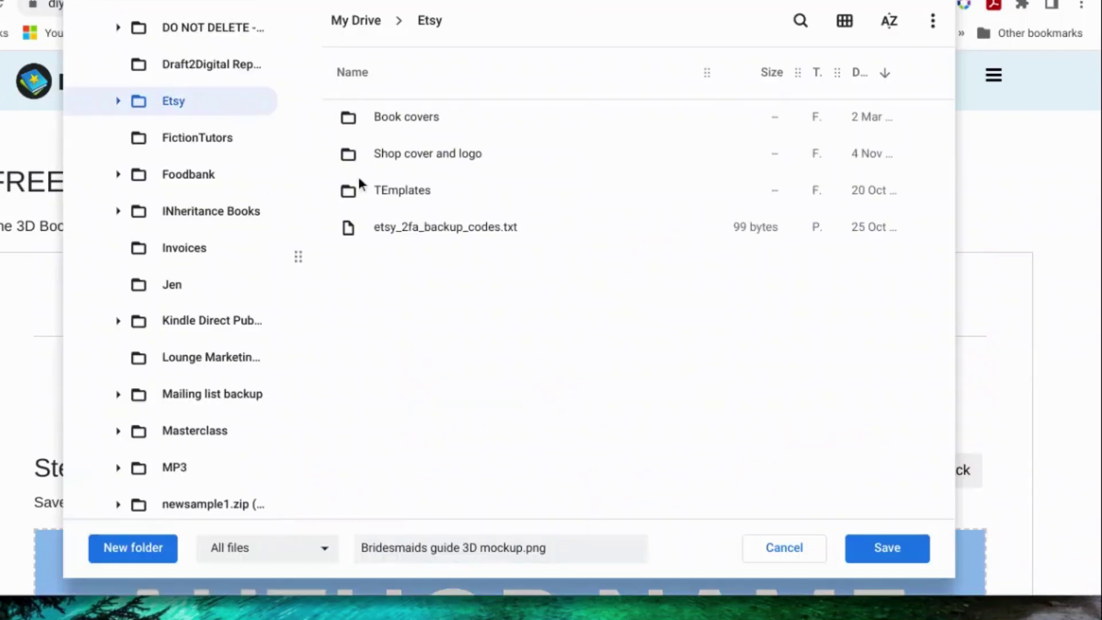
double_click(436, 122)
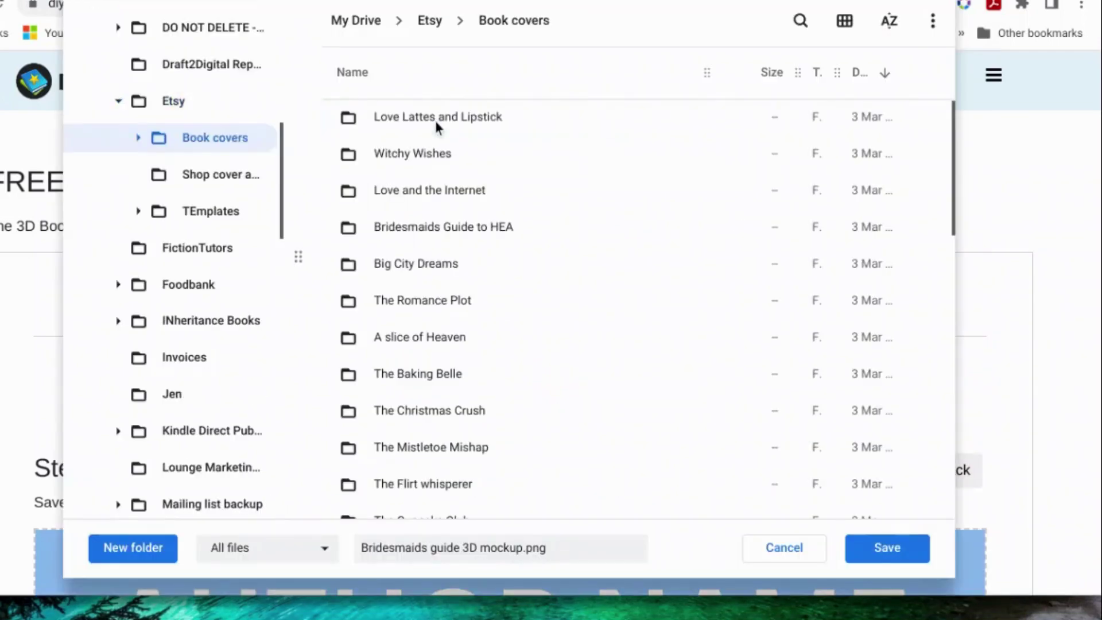
double_click(437, 232)
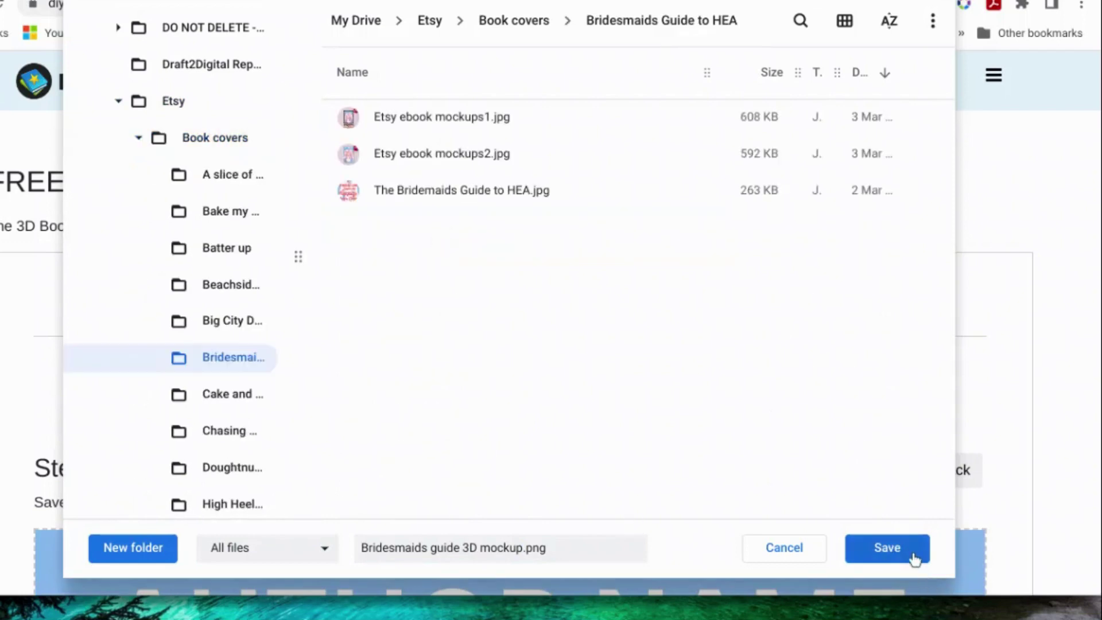
Step: Finish saving the mockup PNG, then start a new square Instagram Post design in Canva
click(909, 552)
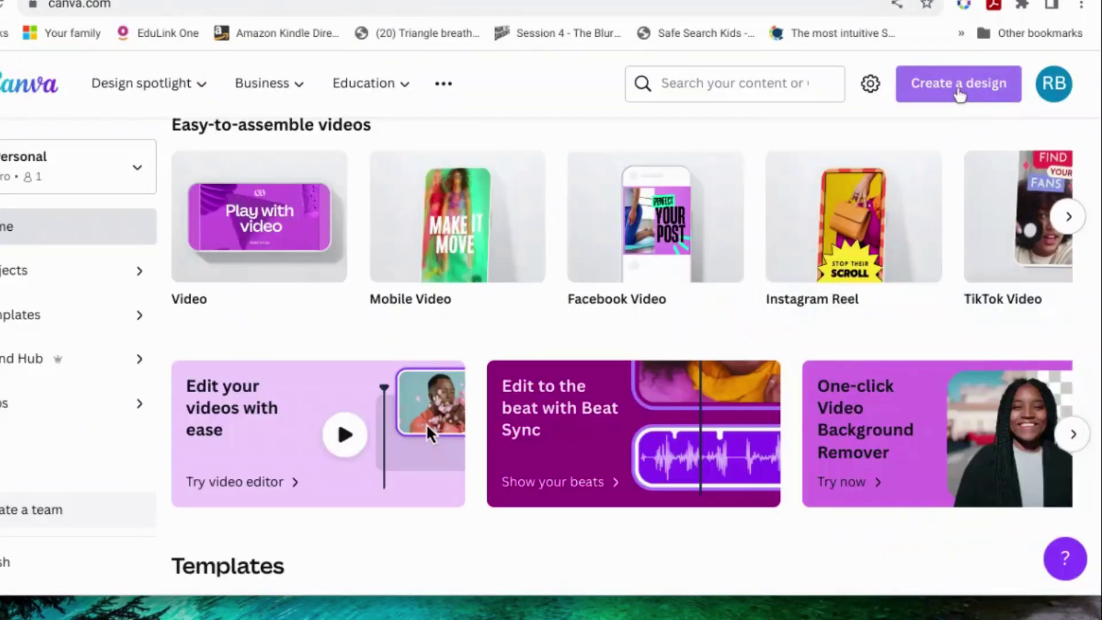
click(960, 94)
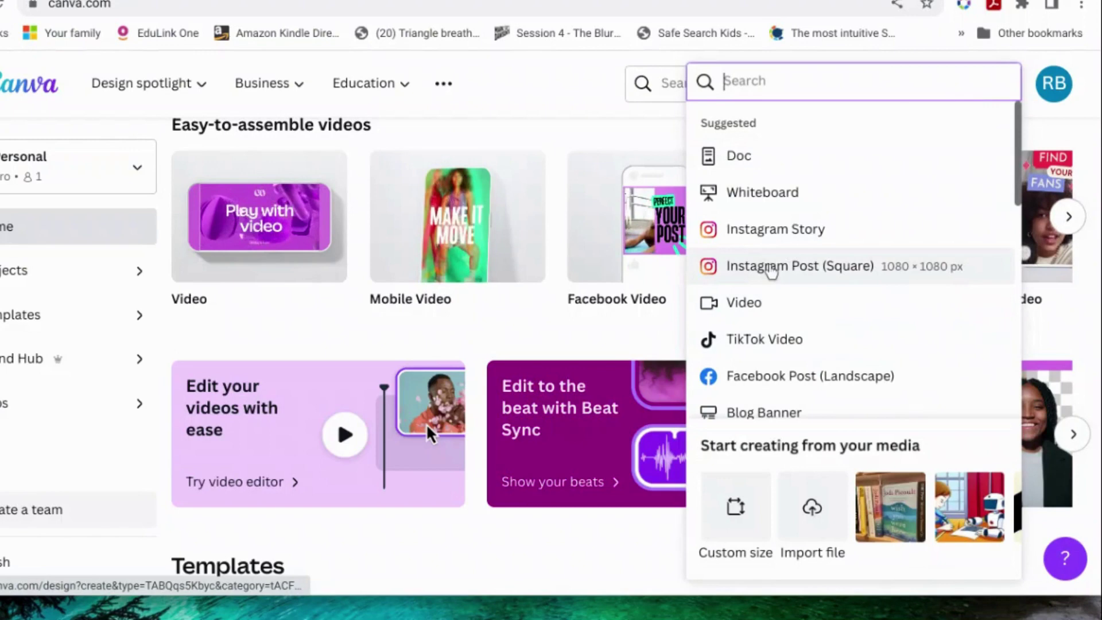
click(770, 268)
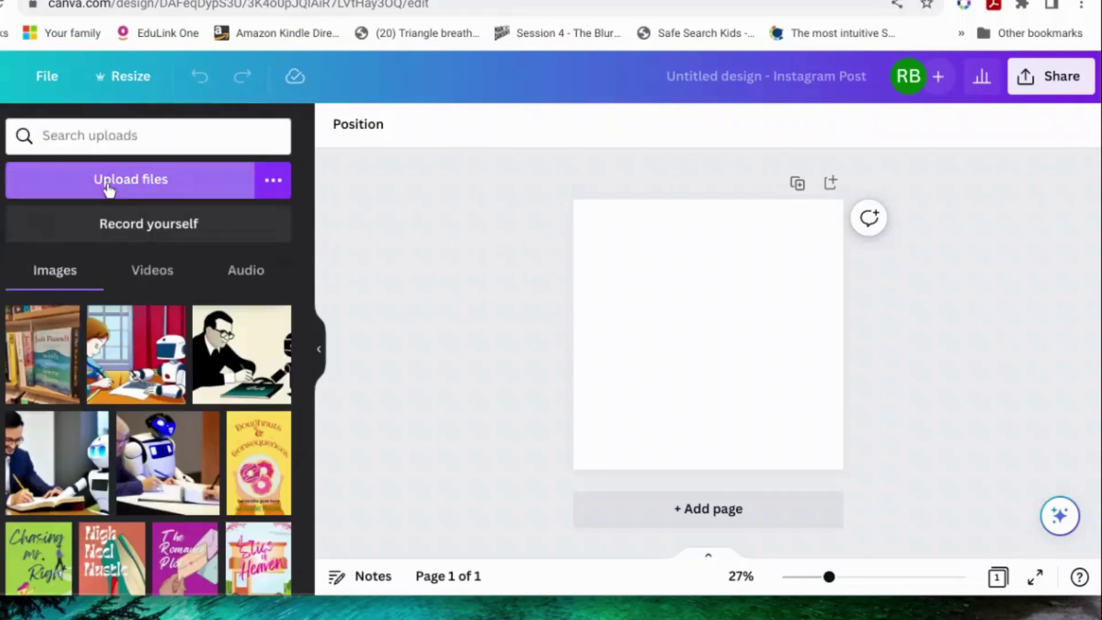
Step: Upload Bridesmaids guide 3D mockup.png into the design's uploads
click(108, 185)
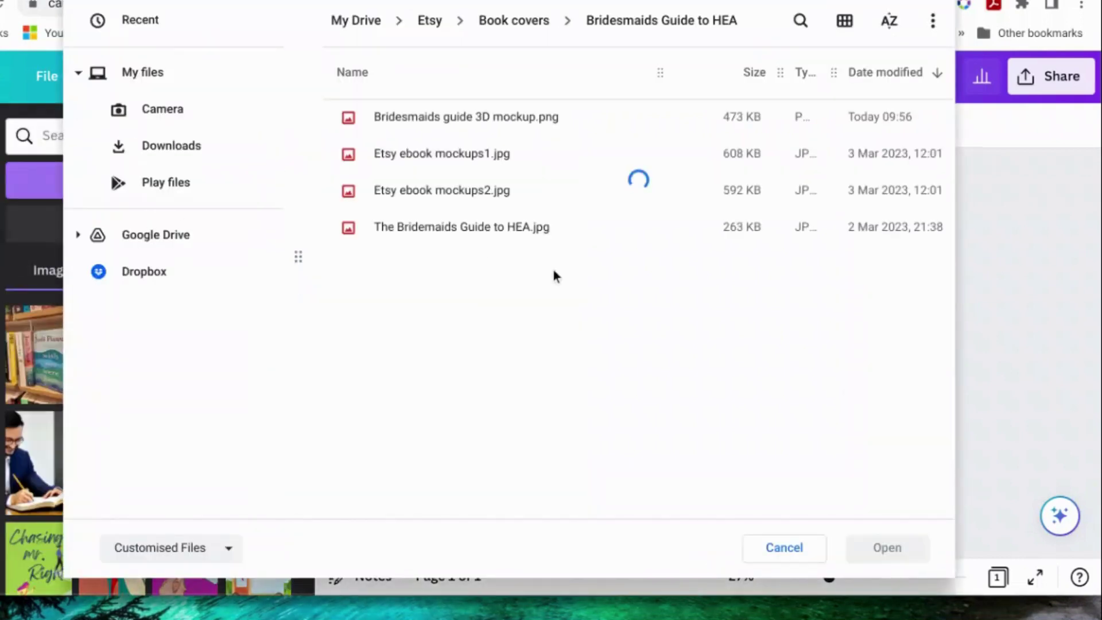
click(536, 121)
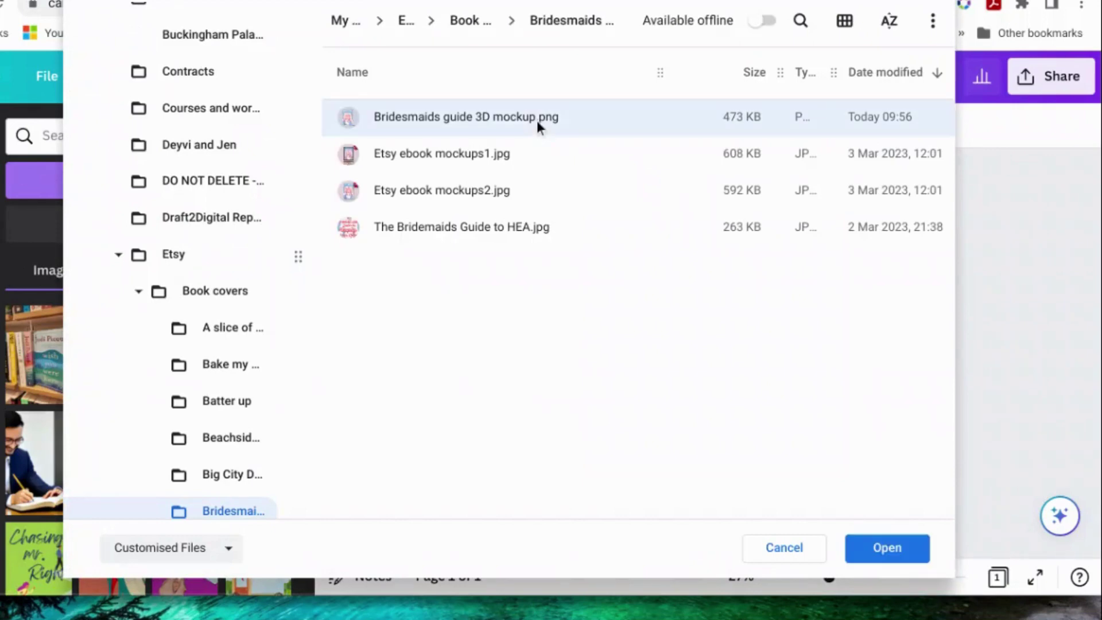
click(884, 550)
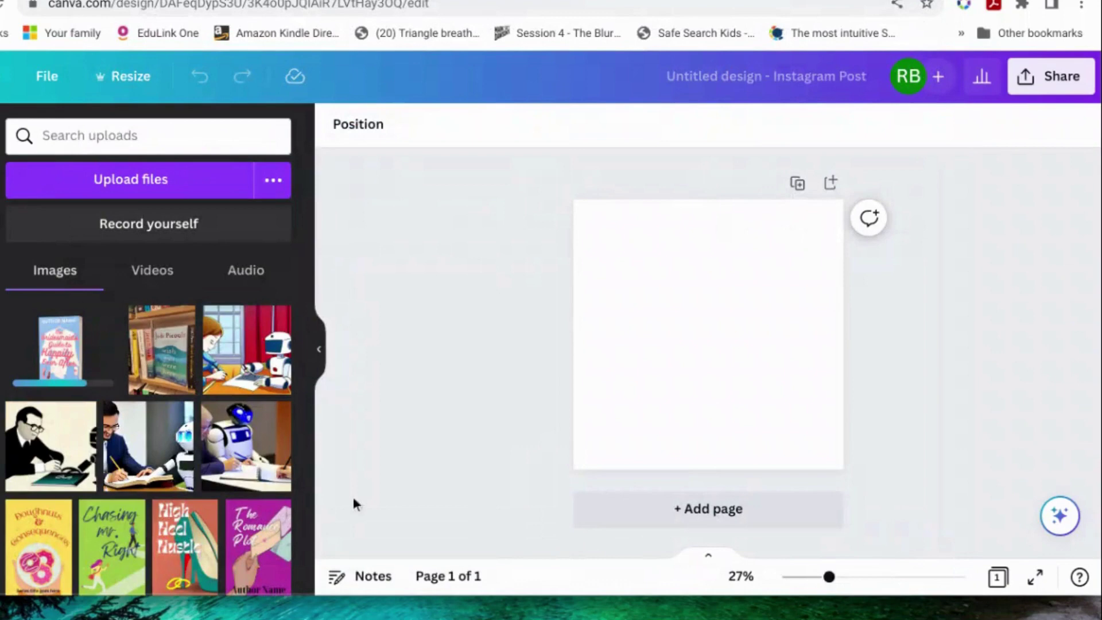
Step: Add the uploaded book mockup to the post and enlarge it
click(81, 363)
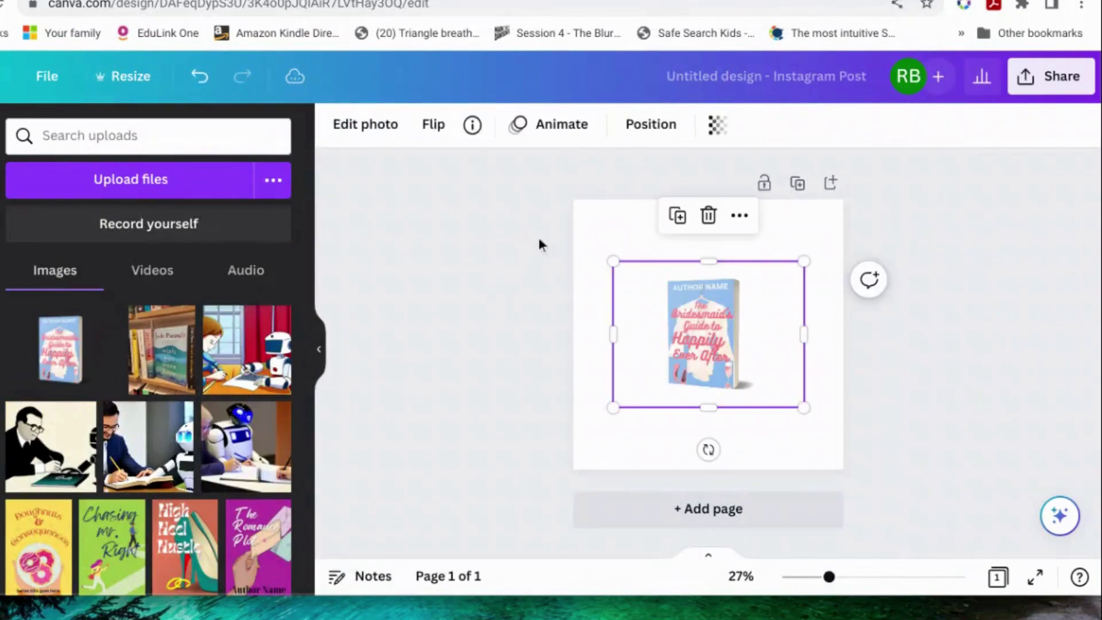
drag(805, 261, 831, 241)
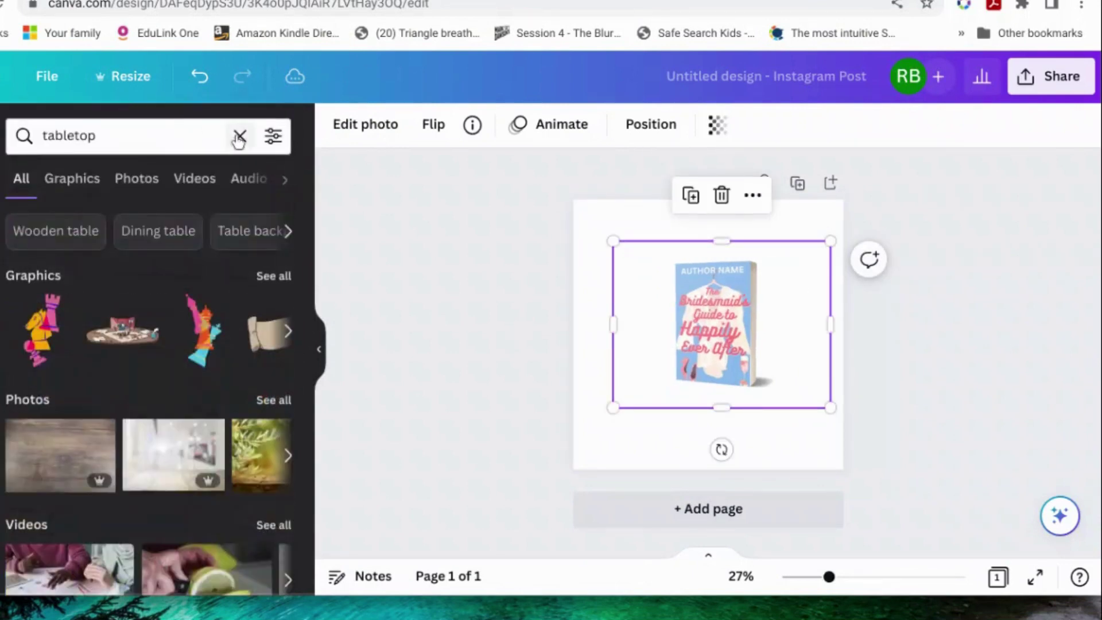
click(187, 136)
key(Return)
Step: Replace the 'tabletop' search with 'shelf' and filter Photos results to Free only
click(76, 136)
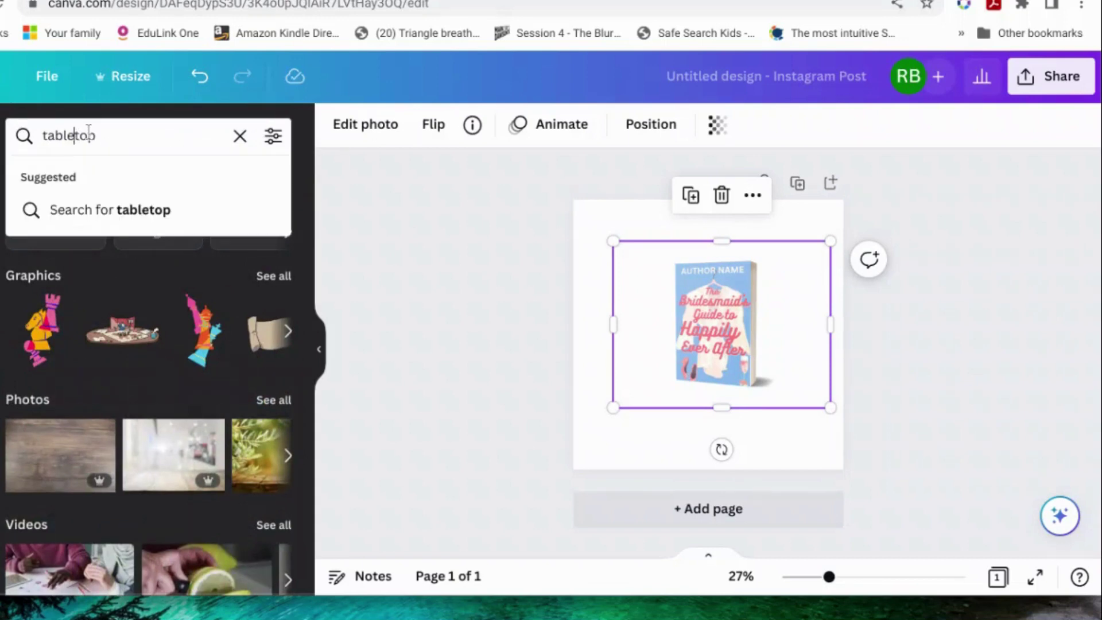
drag(105, 135, 25, 132)
text(shelf)
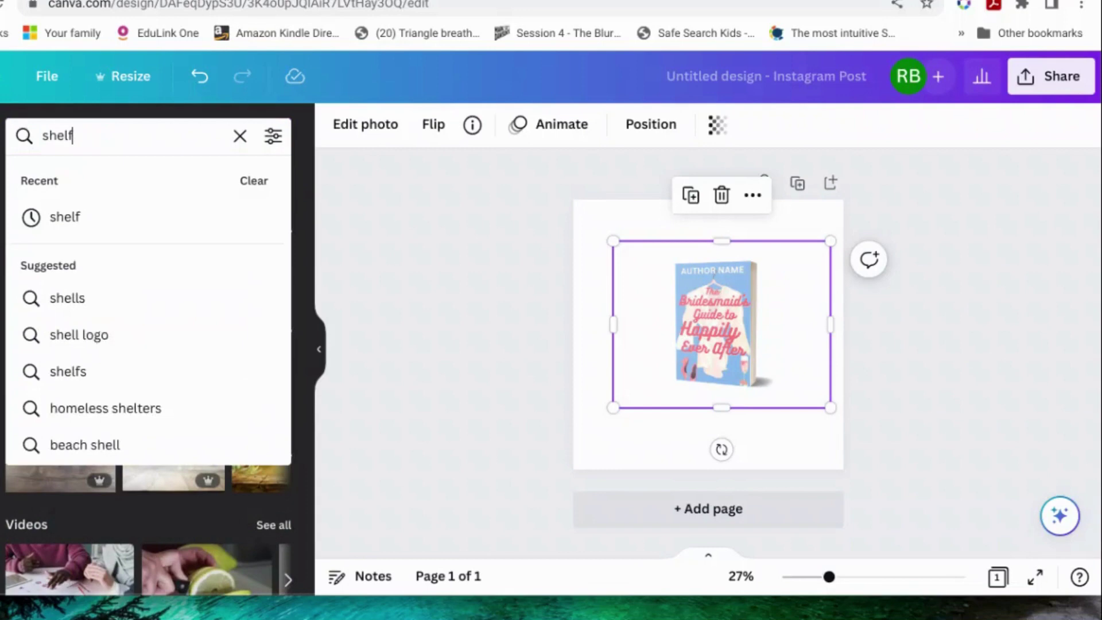
key(Return)
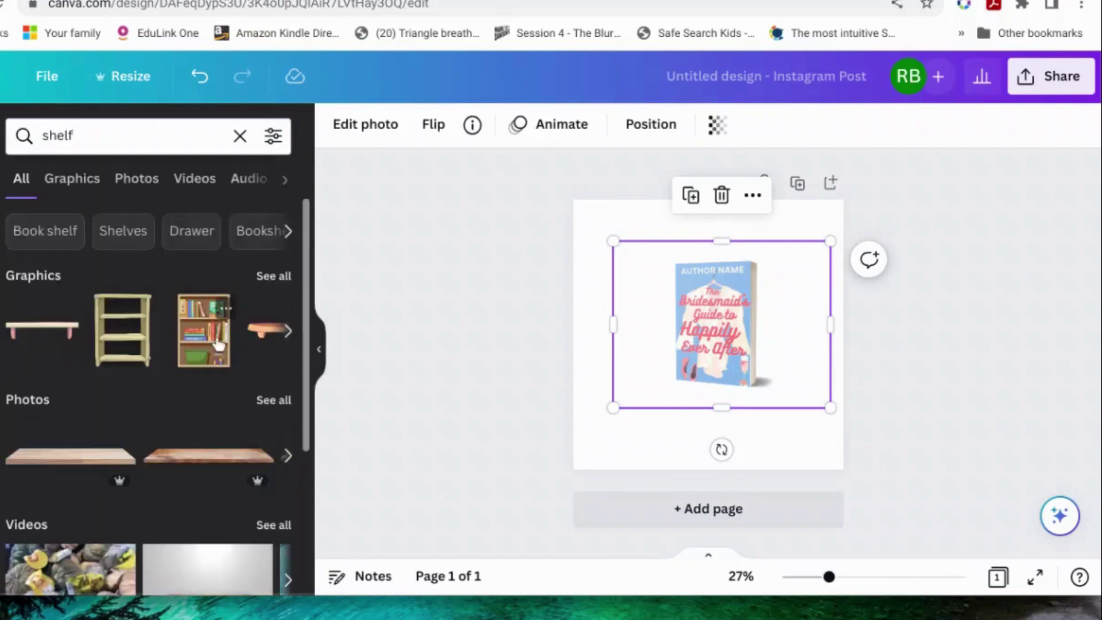
click(270, 401)
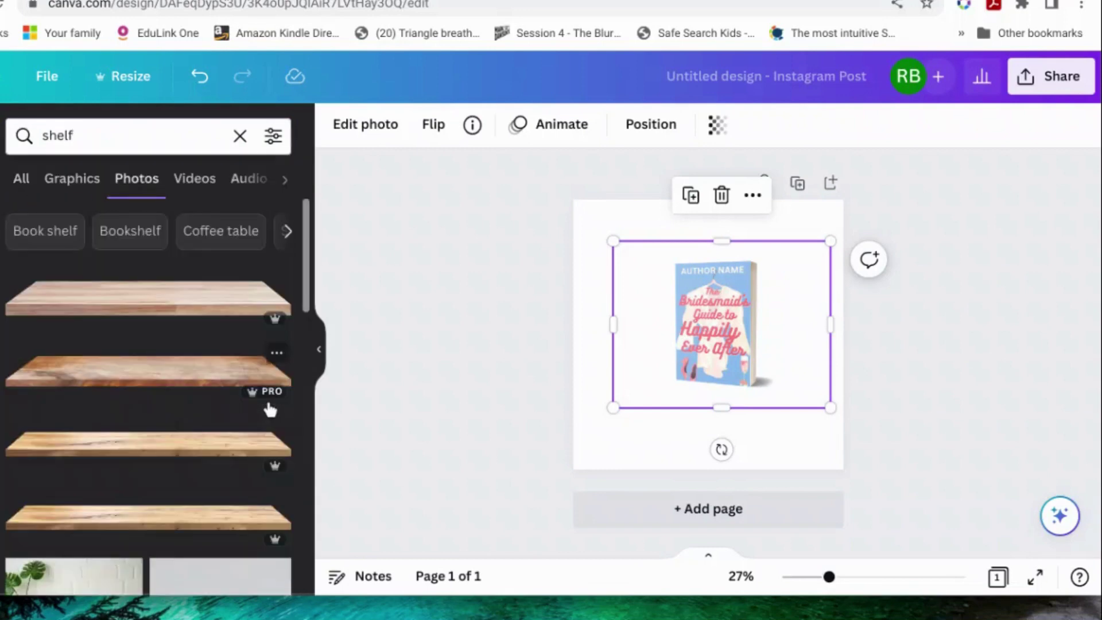
click(274, 135)
scroll(229, 363, down, 5)
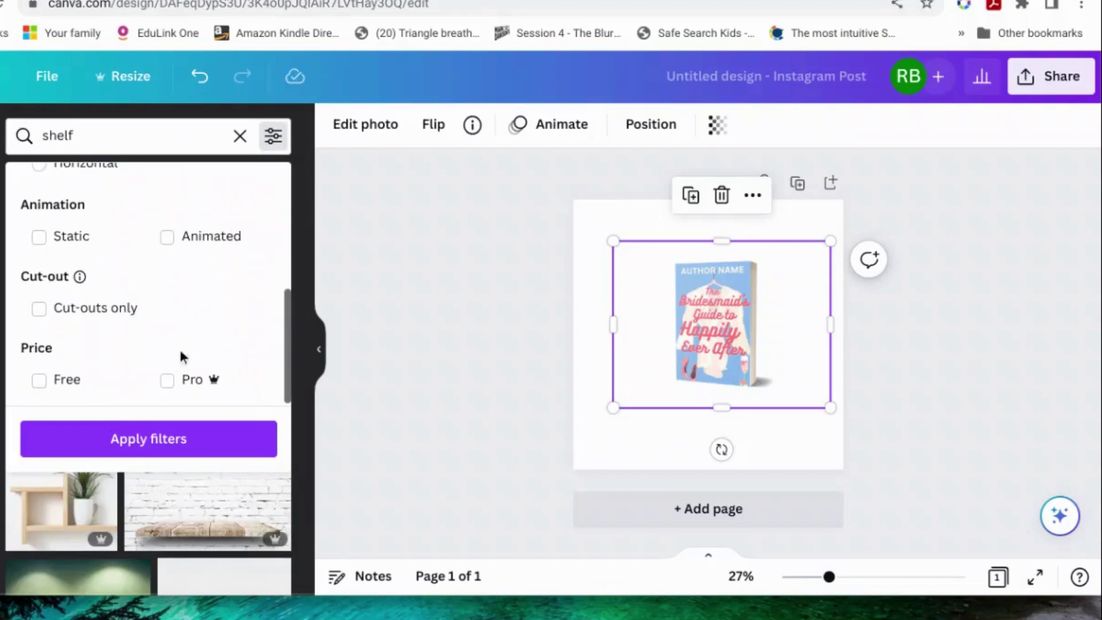
click(55, 389)
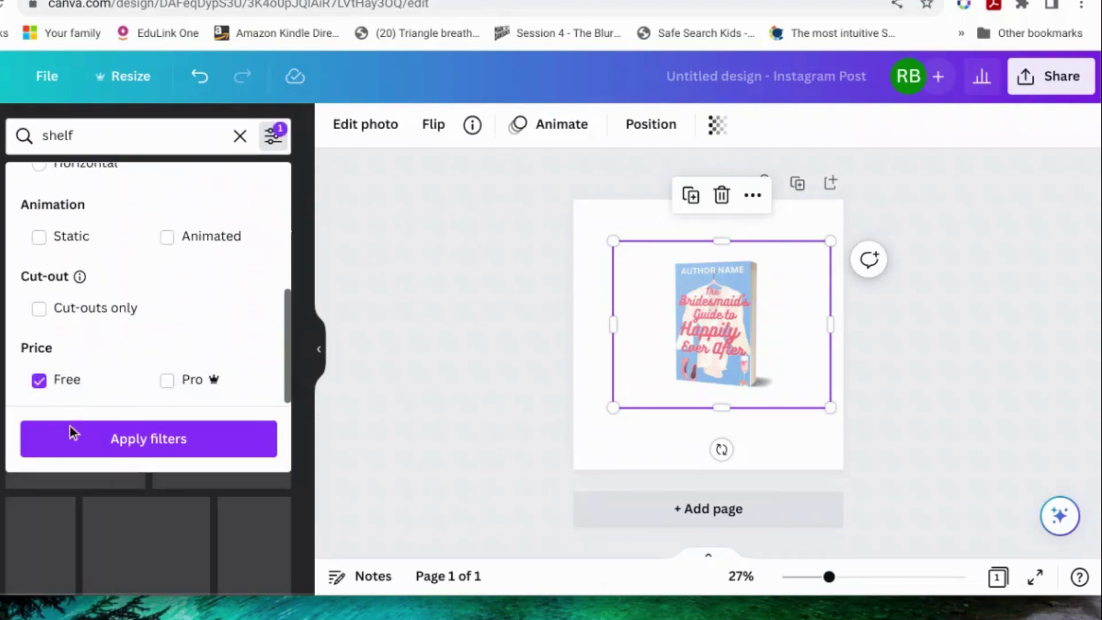
click(71, 431)
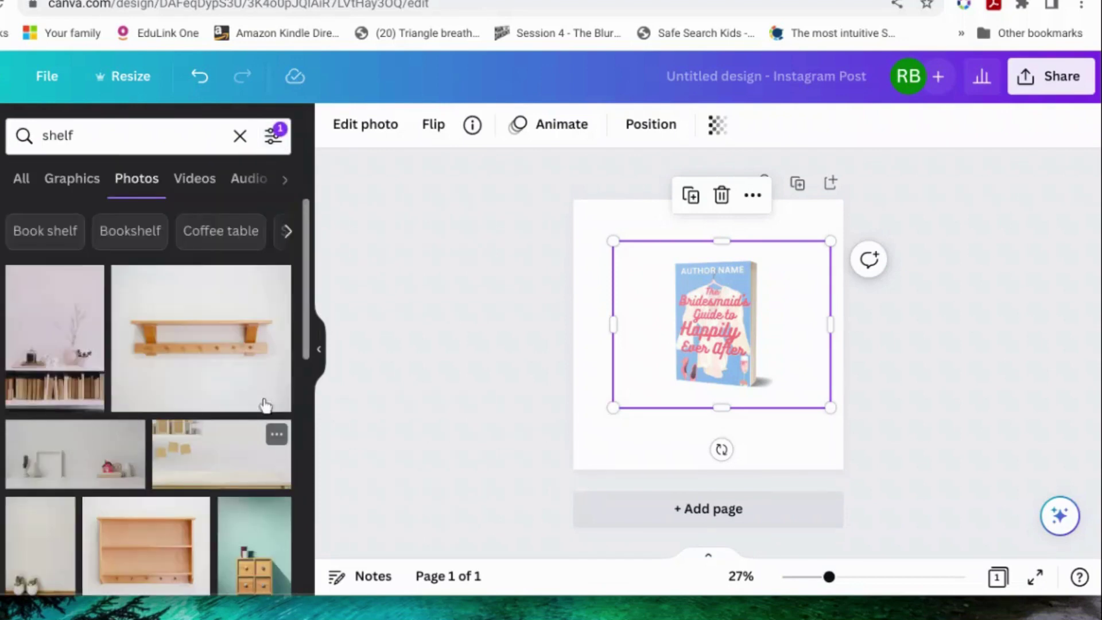
Step: Stretch the sticky-note shelf photo over the whole post, send it back, and seat the book on the shelf
click(236, 463)
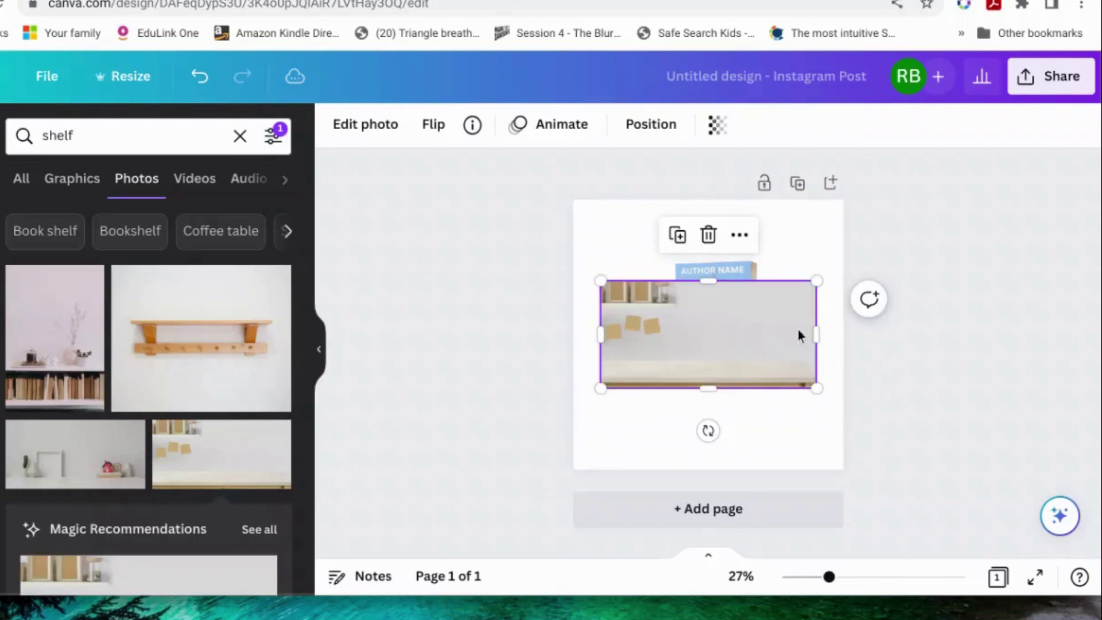
drag(822, 284, 931, 29)
drag(601, 387, 480, 549)
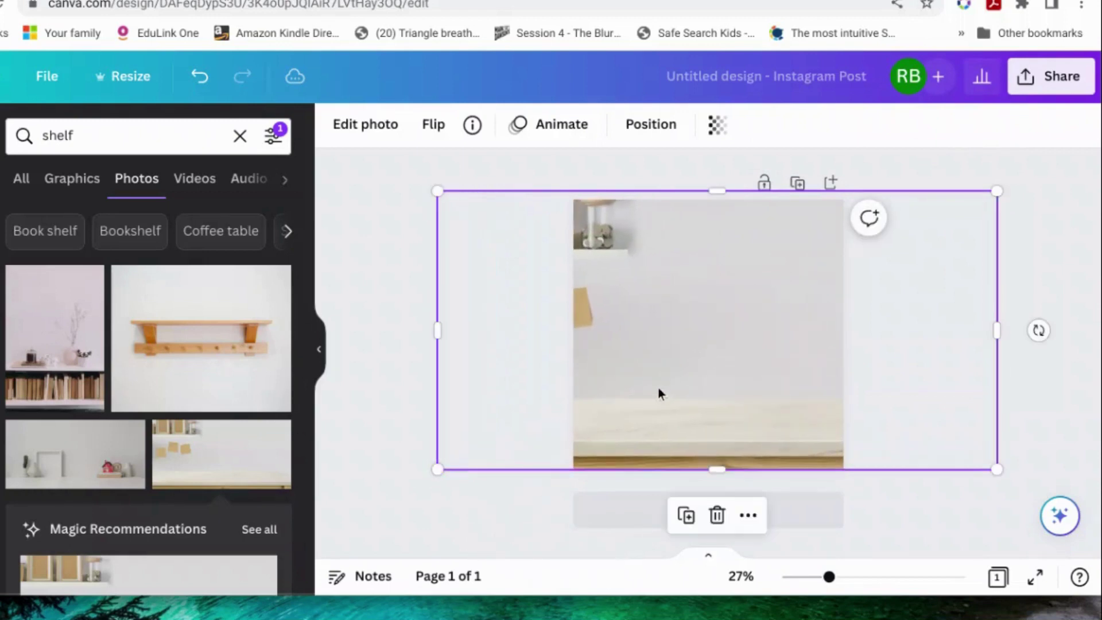
key(ctrl+[)
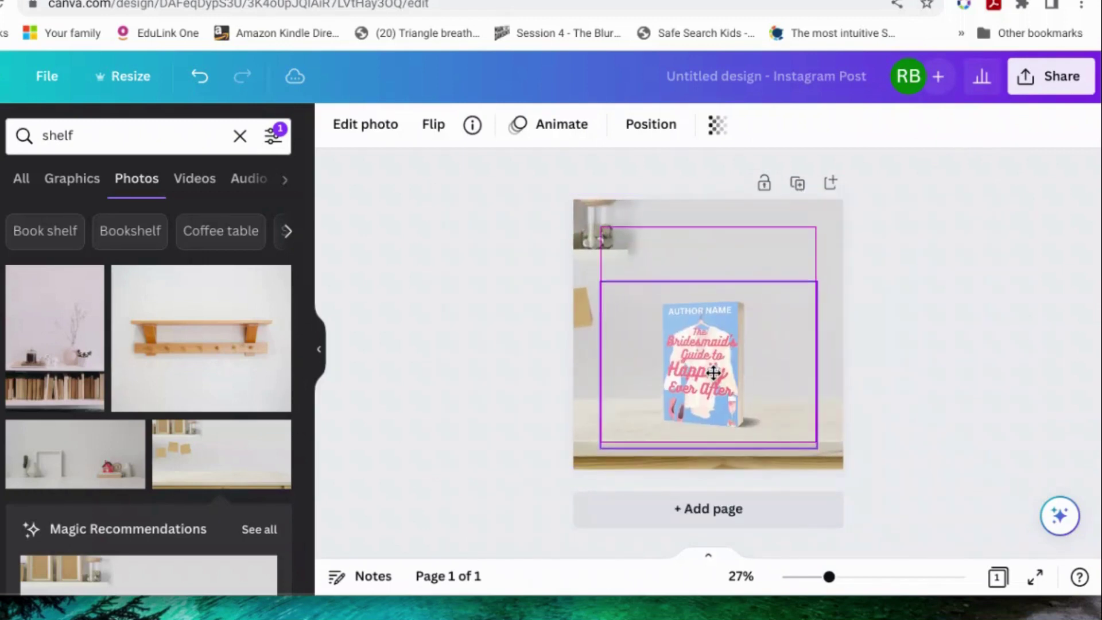
drag(713, 373, 713, 368)
click(1029, 343)
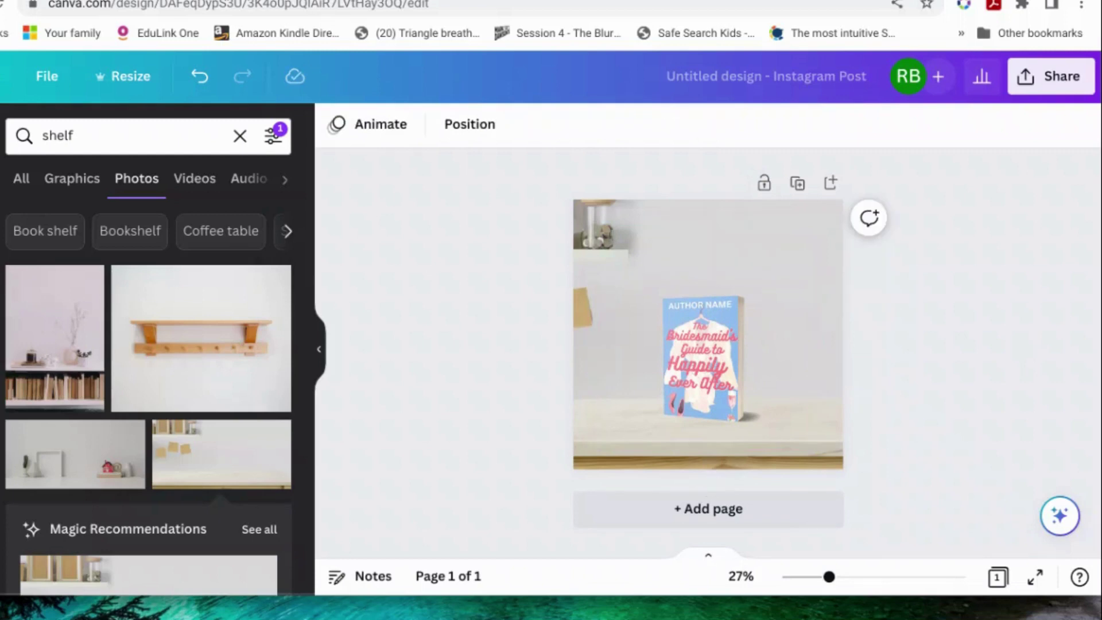
Step: Download the post as JPG named Bridesmaids HEA on a shelf.jpg into Bridesmaids Guide to HEA
click(1081, 89)
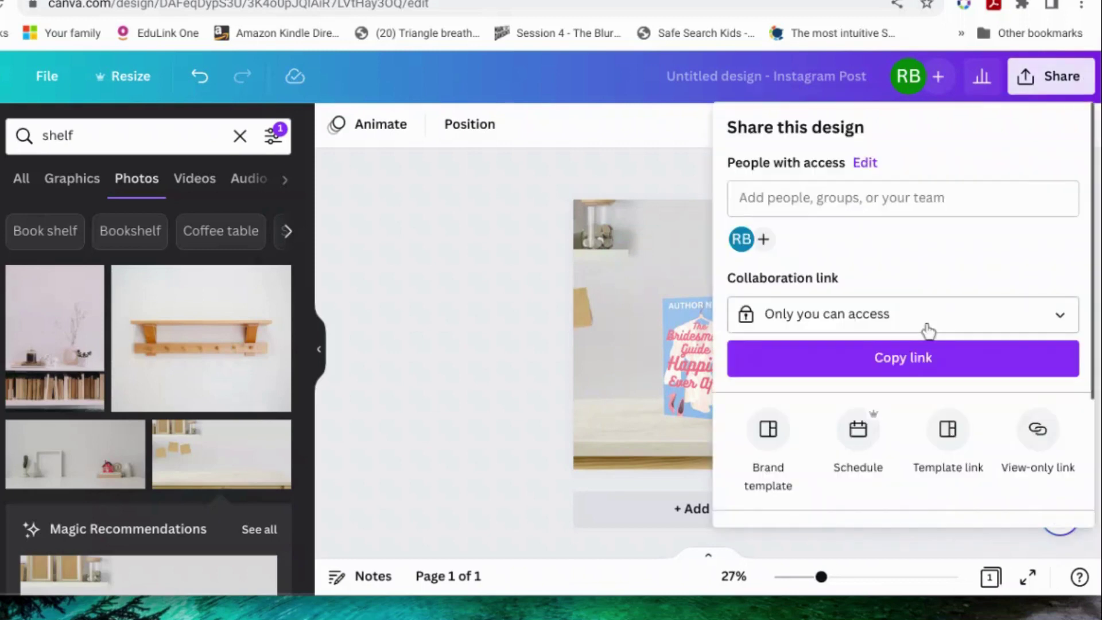
scroll(926, 330, down, 3)
scroll(928, 329, down, 2)
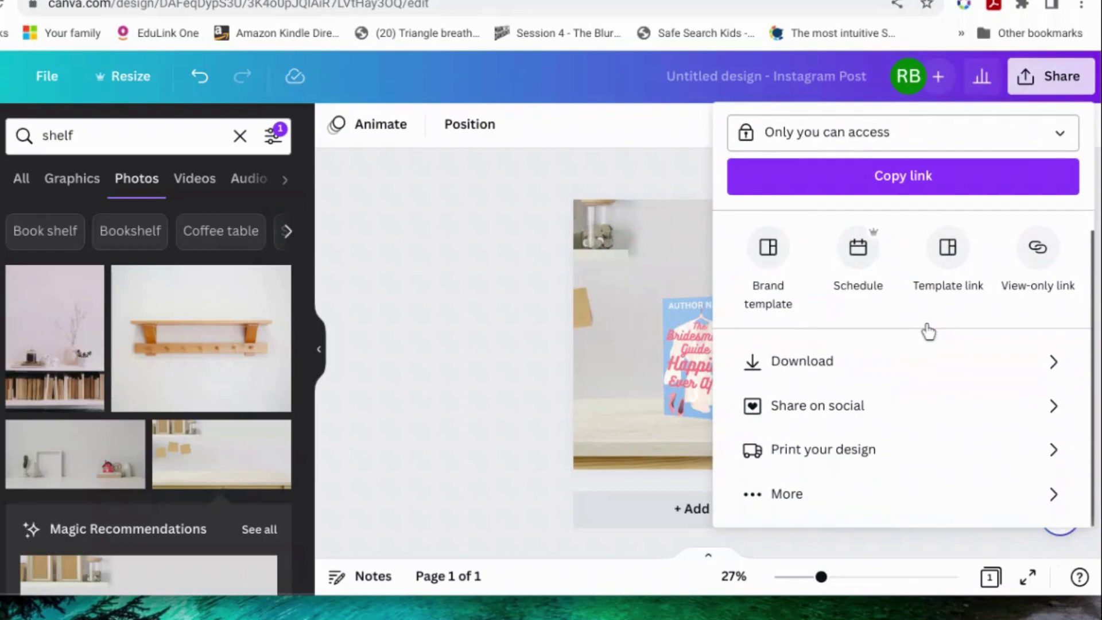
click(901, 369)
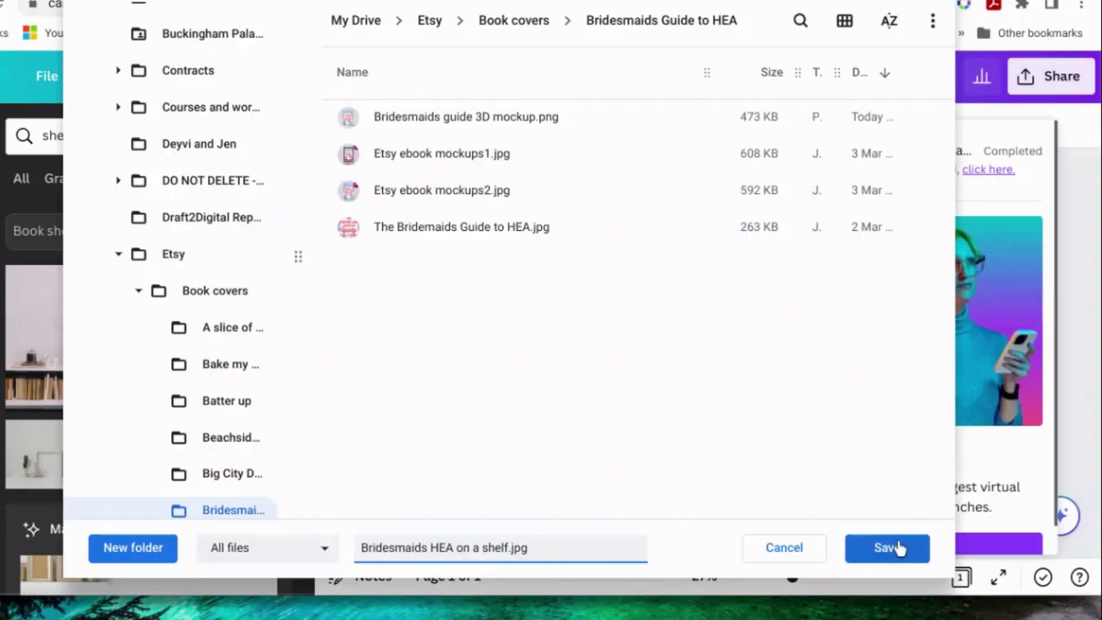
click(892, 560)
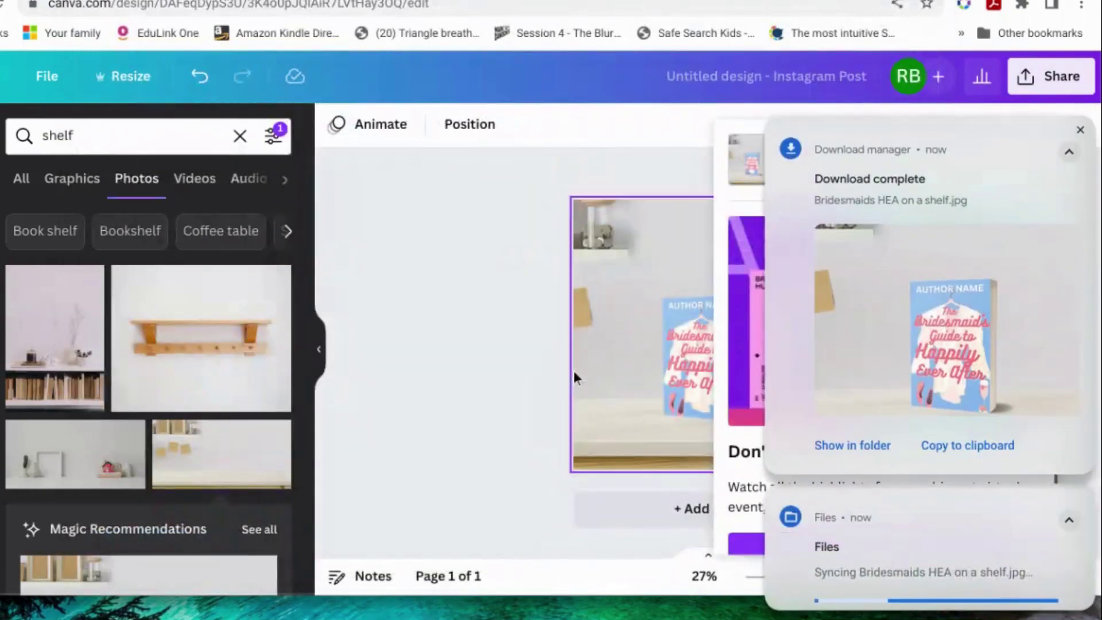